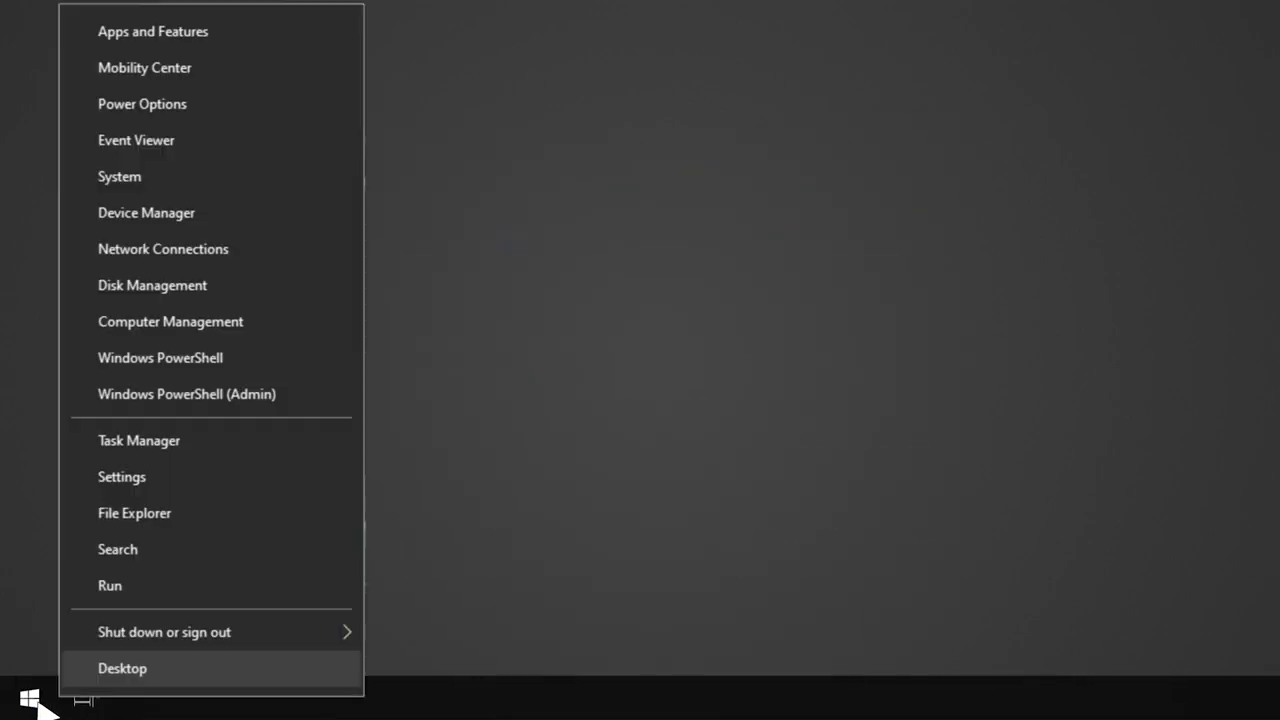
Check Windows Update from Settings so it reports the PC is up to date.
left_click(193, 490)
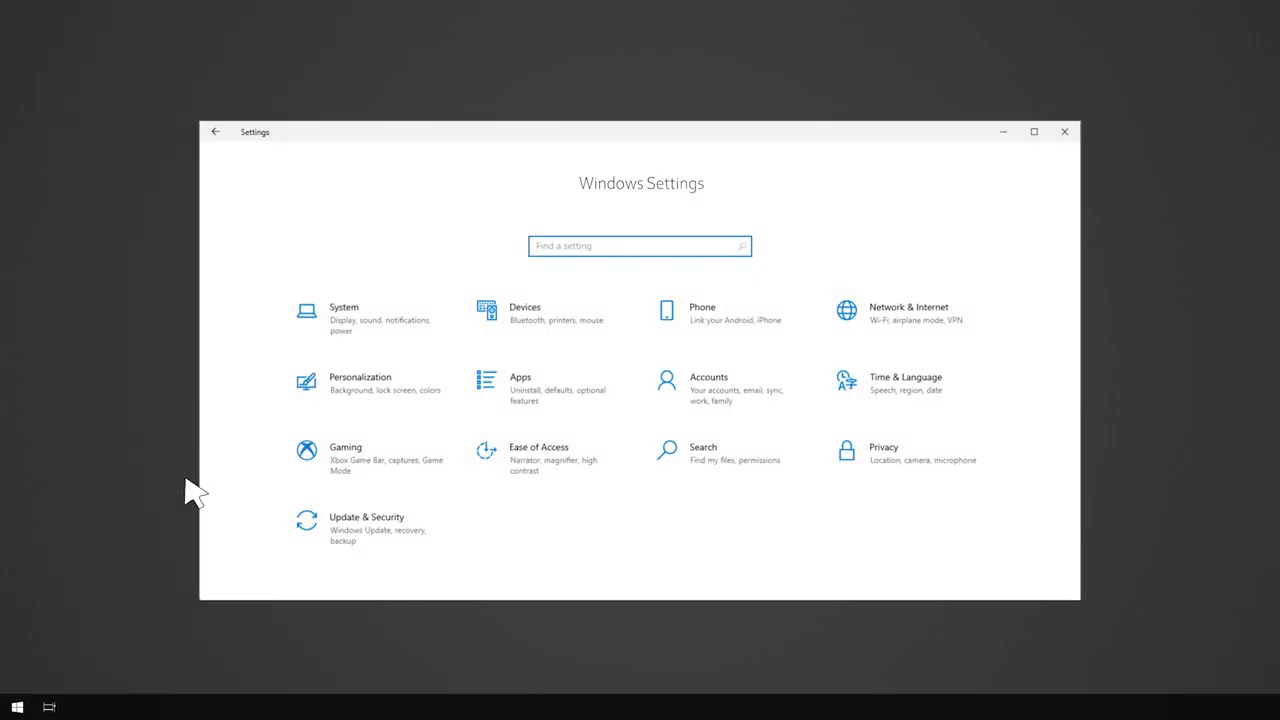
left_click(380, 528)
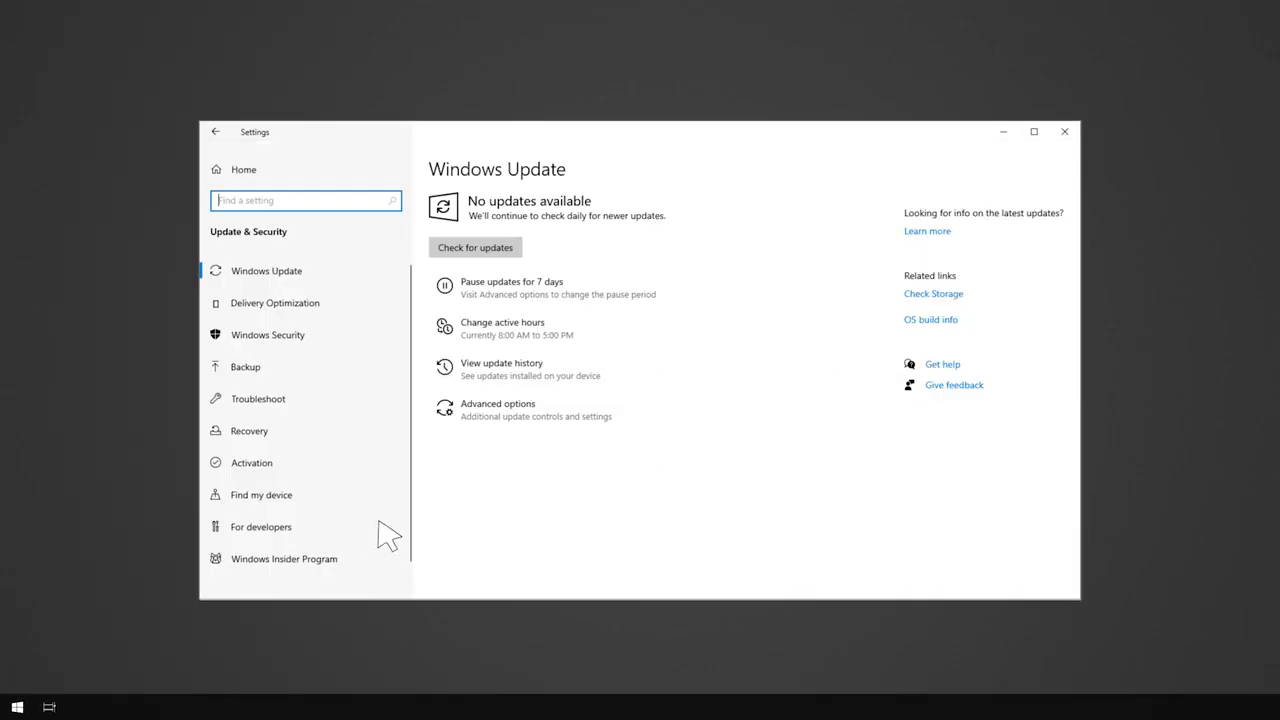
left_click(511, 252)
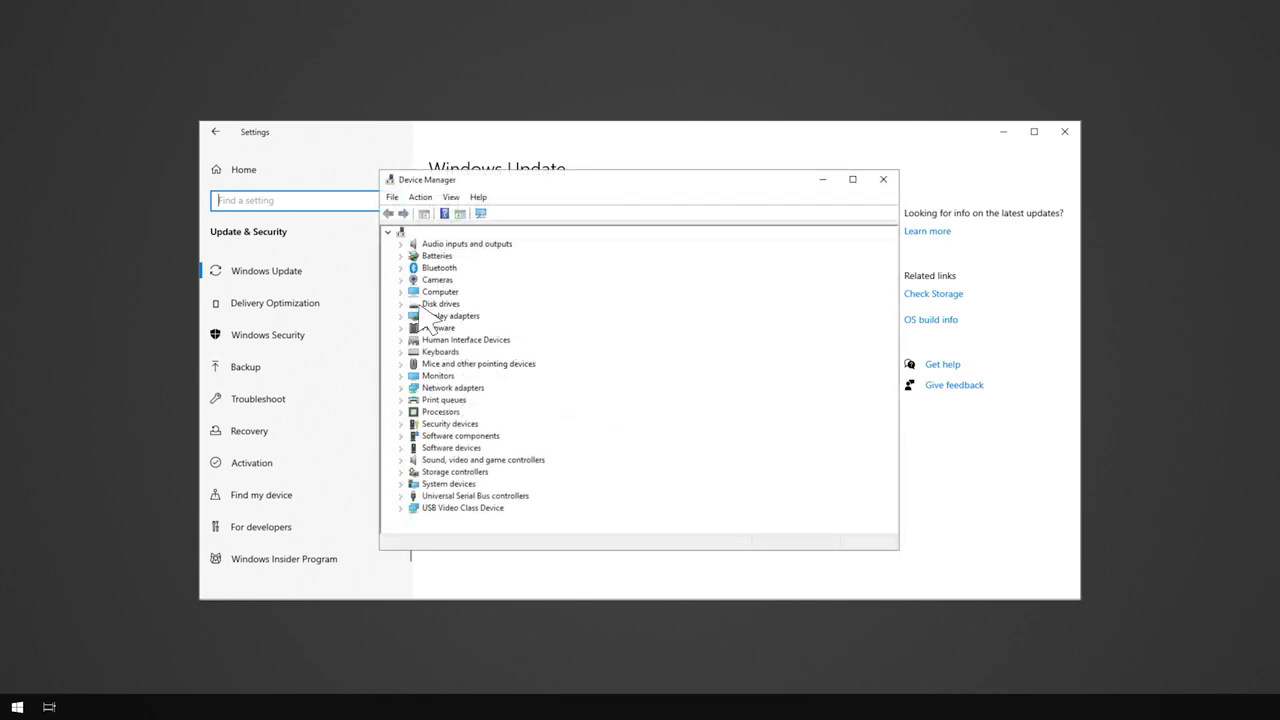
Expand Display adapters in Device Manager to show the two NVIDIA GeForce GTX 1080 entries.
left_click(400, 316)
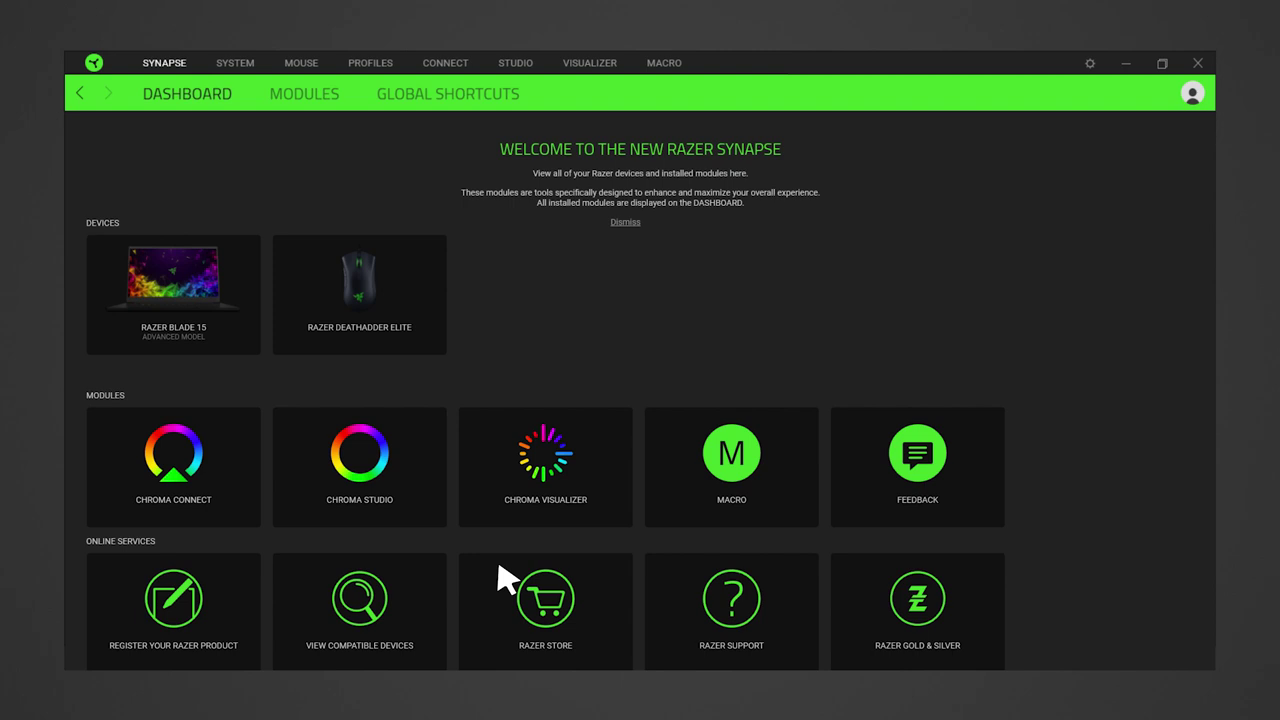
Open the Razer Blade 15's System > Performance settings in Razer Synapse.
left_click(214, 318)
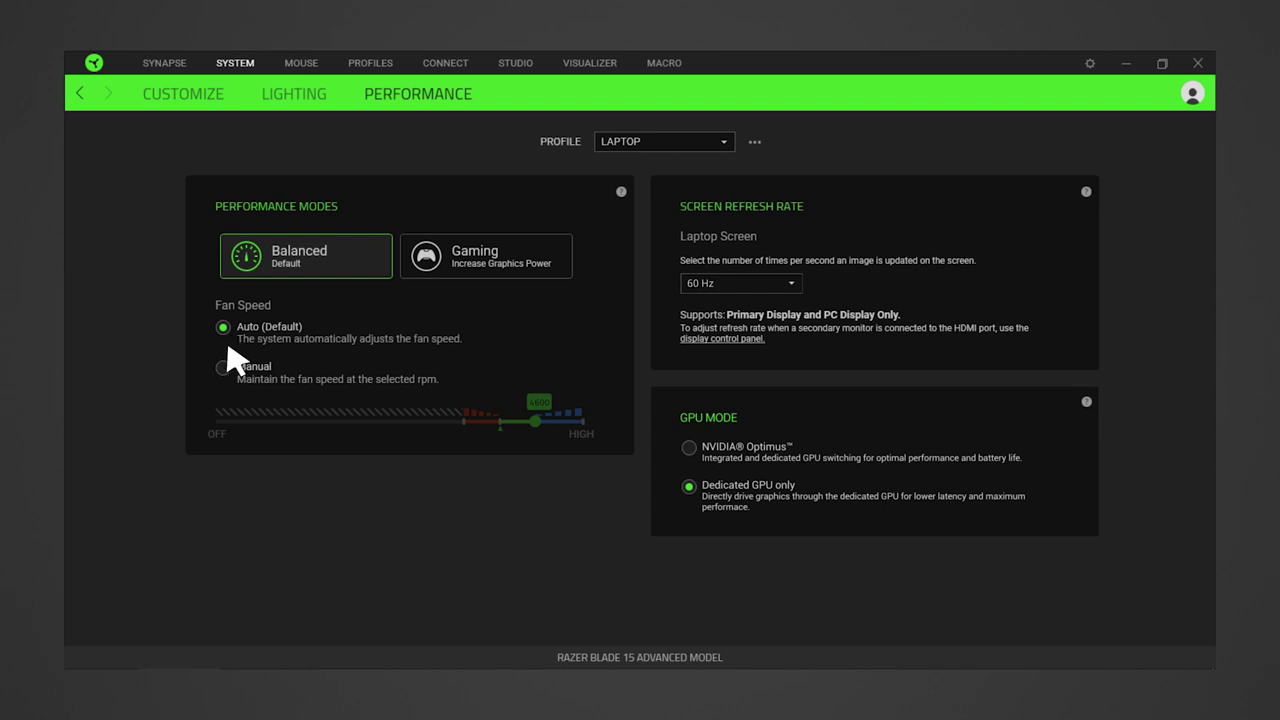
Switch the Razer Blade 15 fan speed from Auto to Manual, held at 4600 rpm.
left_click(223, 367)
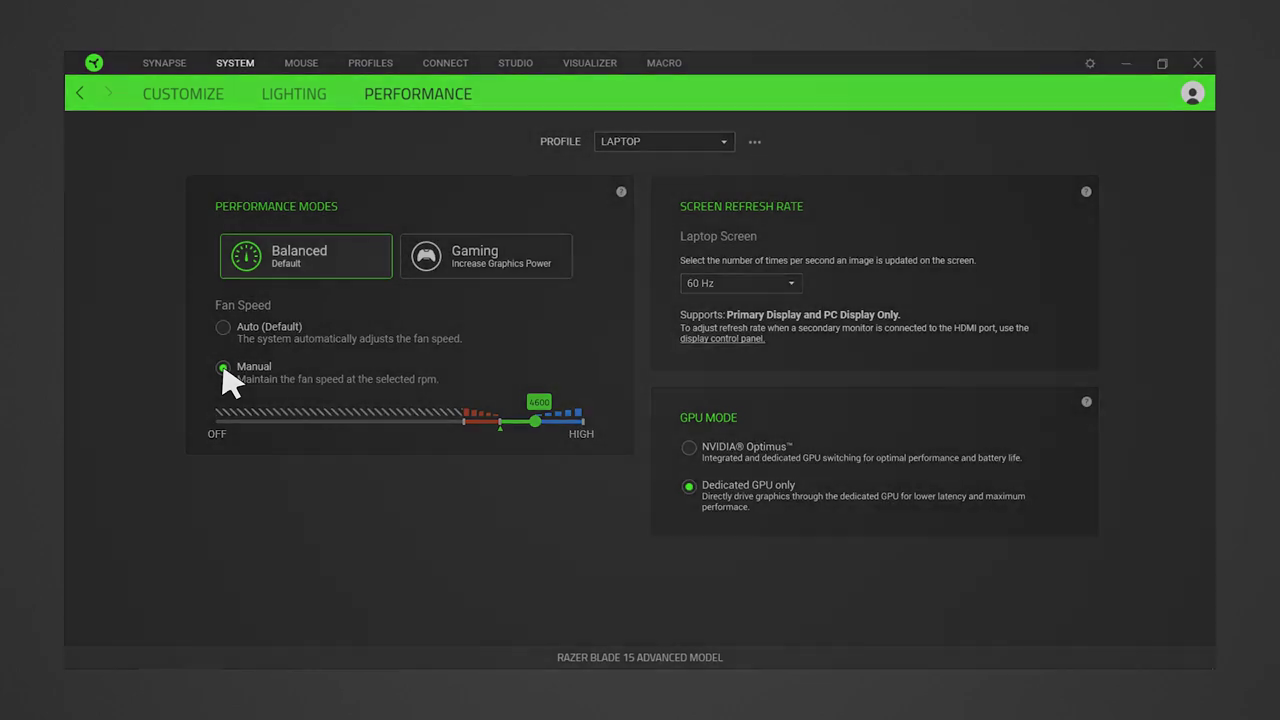
End the Suspicious process in Task Manager, opened from the Start right-click menu.
right_click(34, 702)
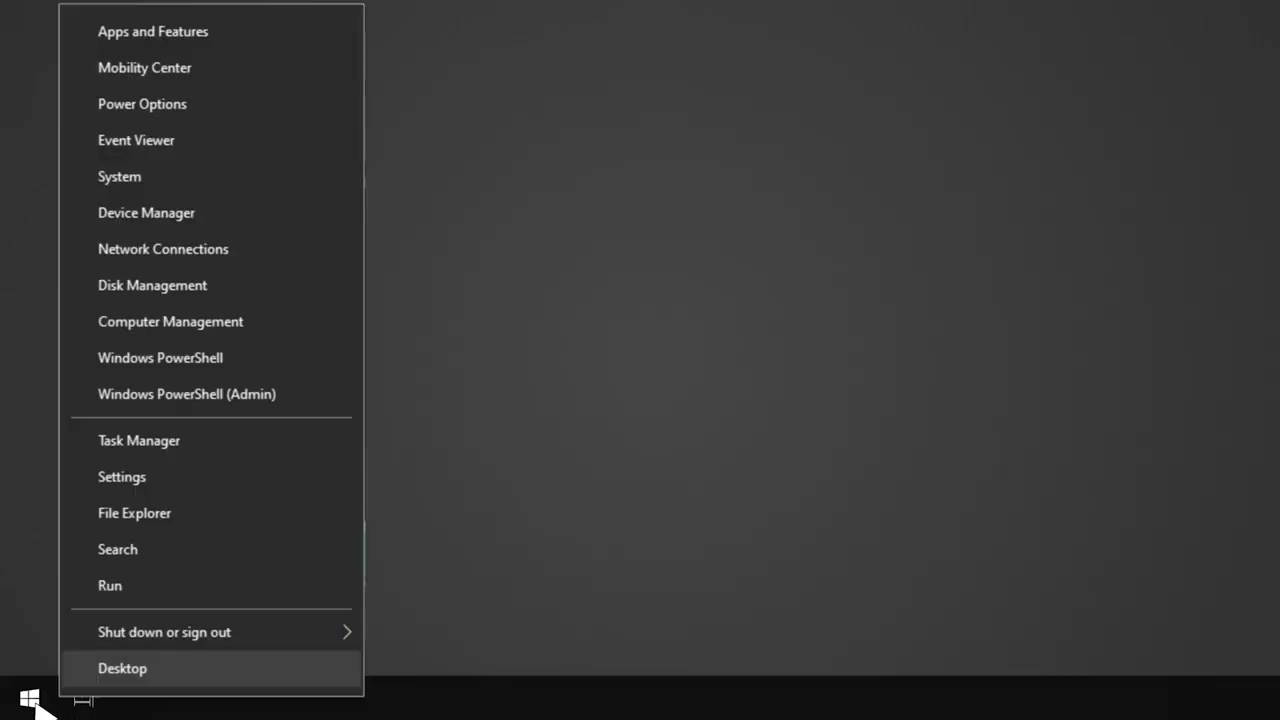
left_click(196, 446)
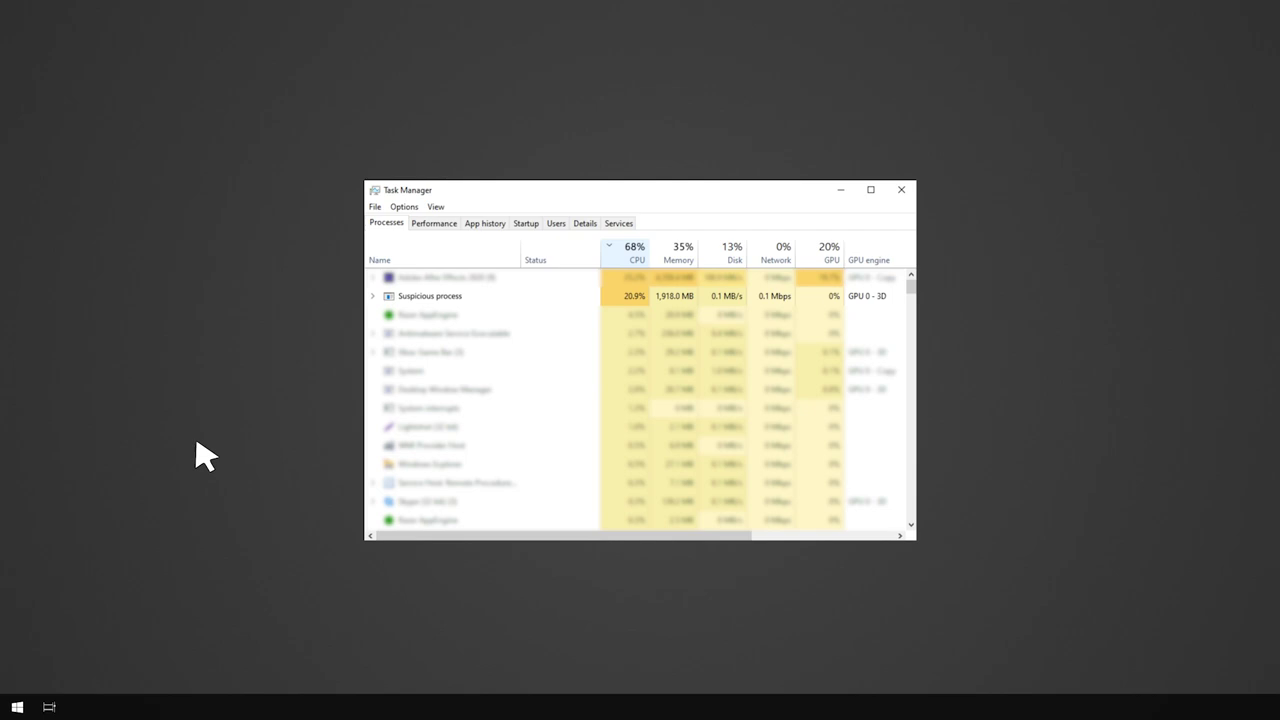
right_click(509, 297)
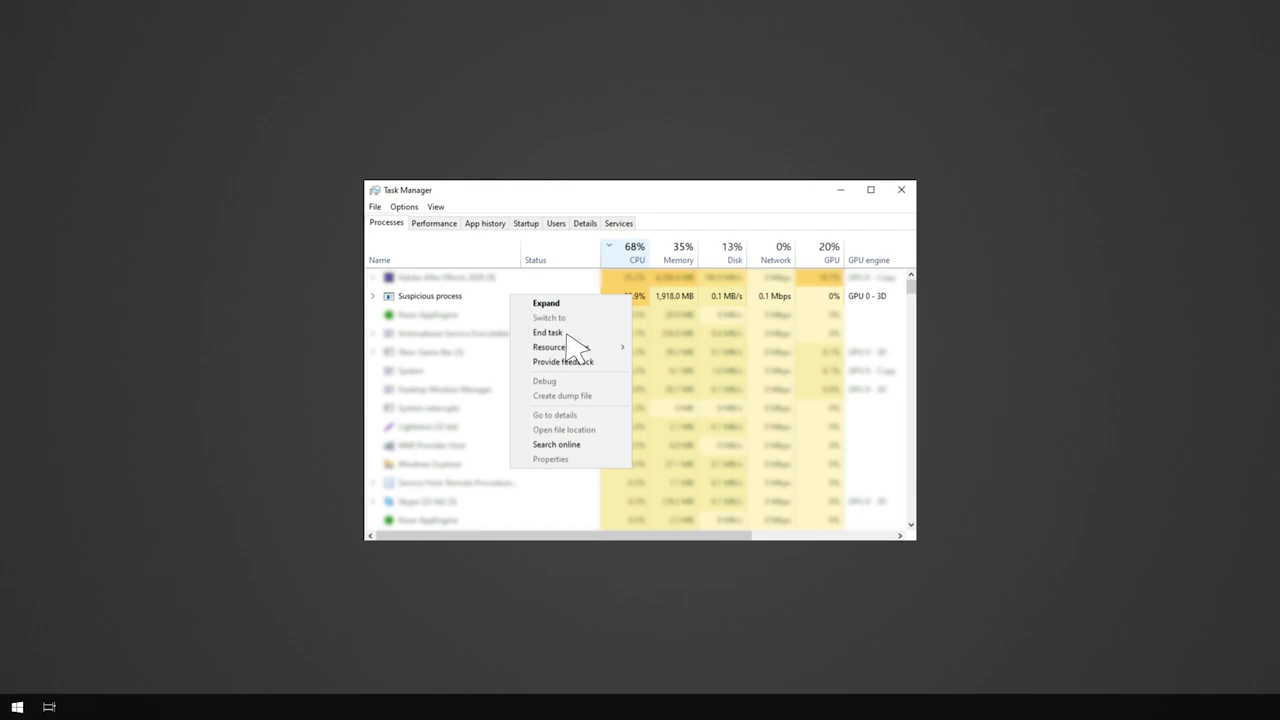
left_click(566, 333)
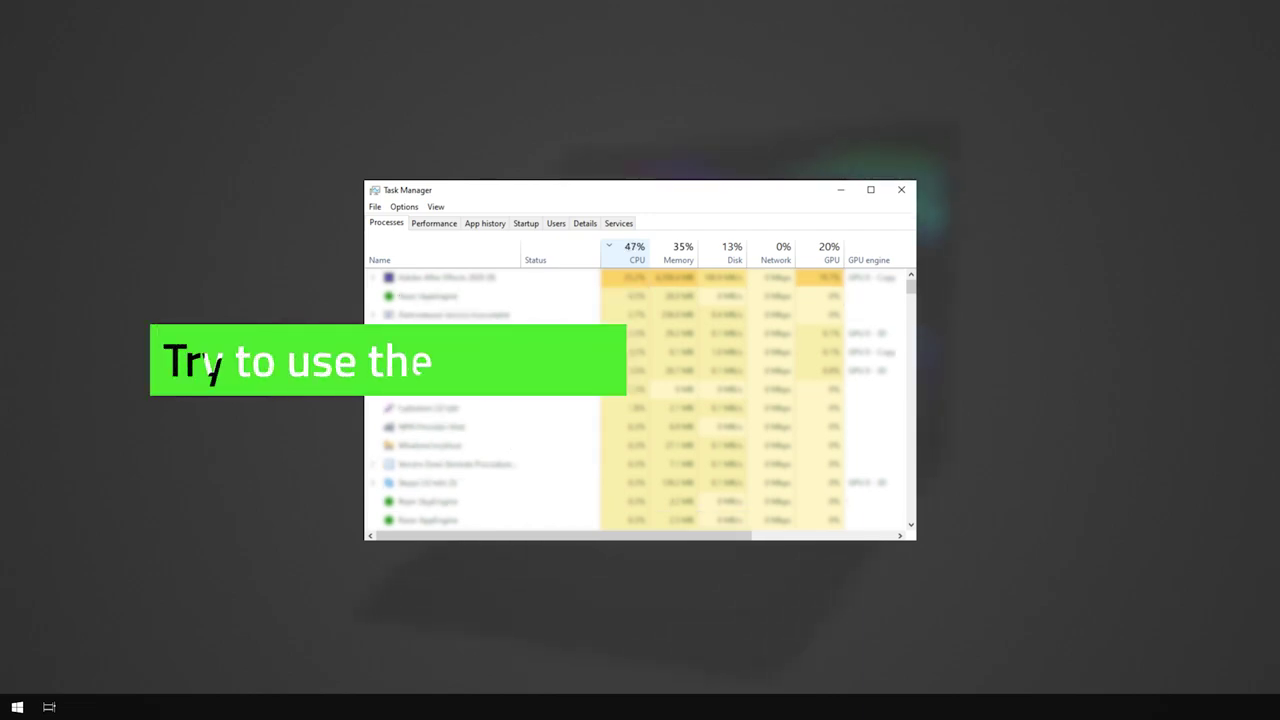